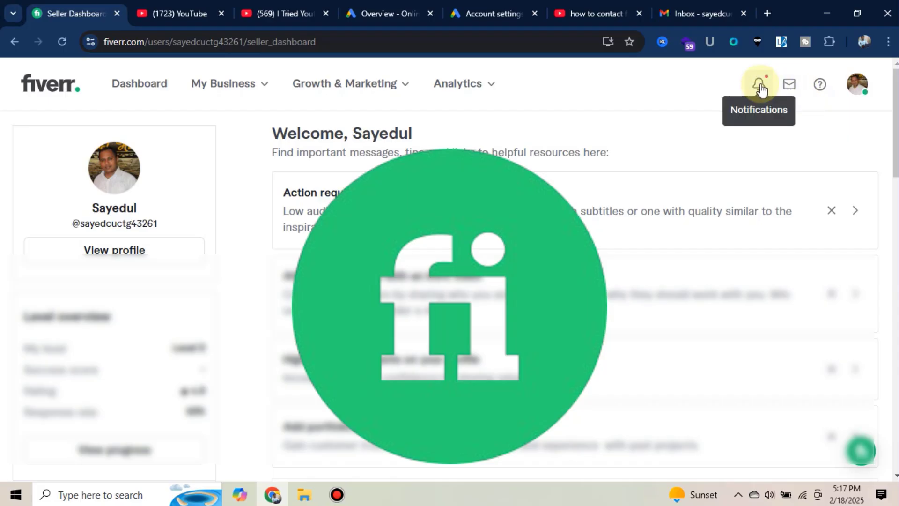
Step: Open the Fiverr Help Center from the seller dashboard and look through its help categories
click(817, 88)
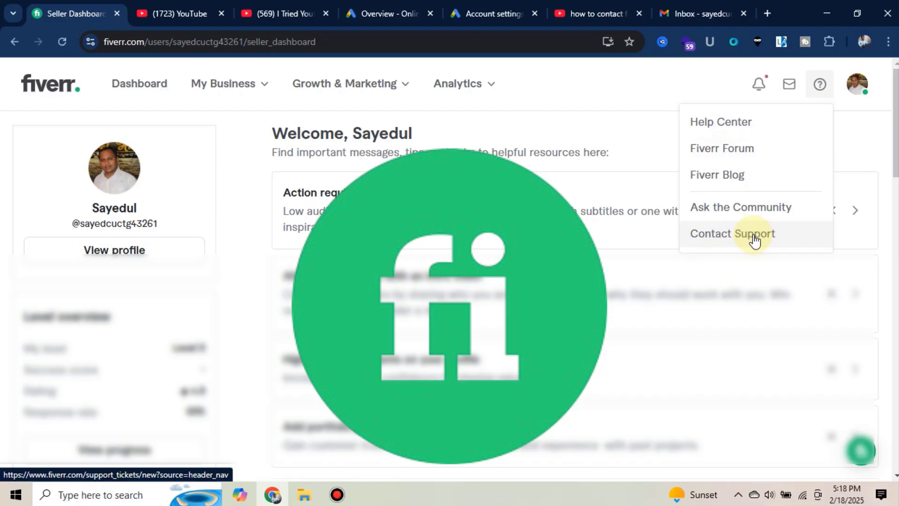
click(739, 128)
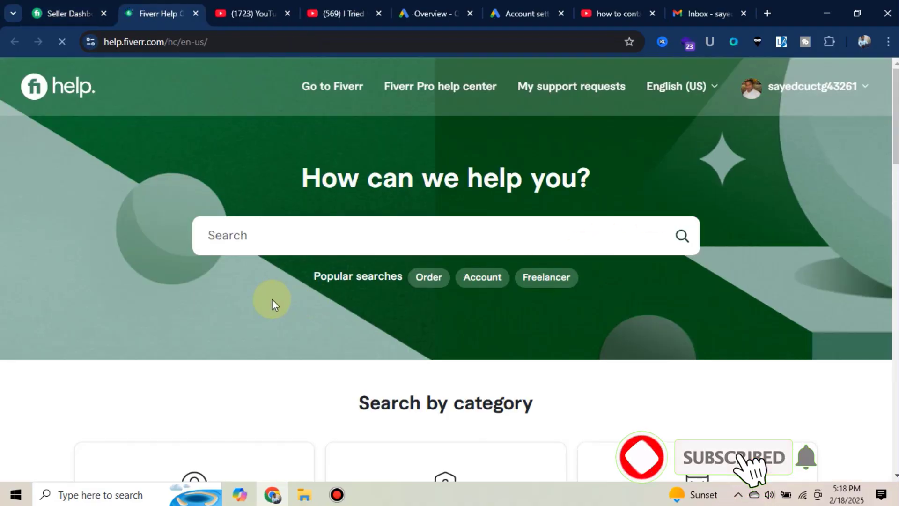
scroll(271, 299, down, 5)
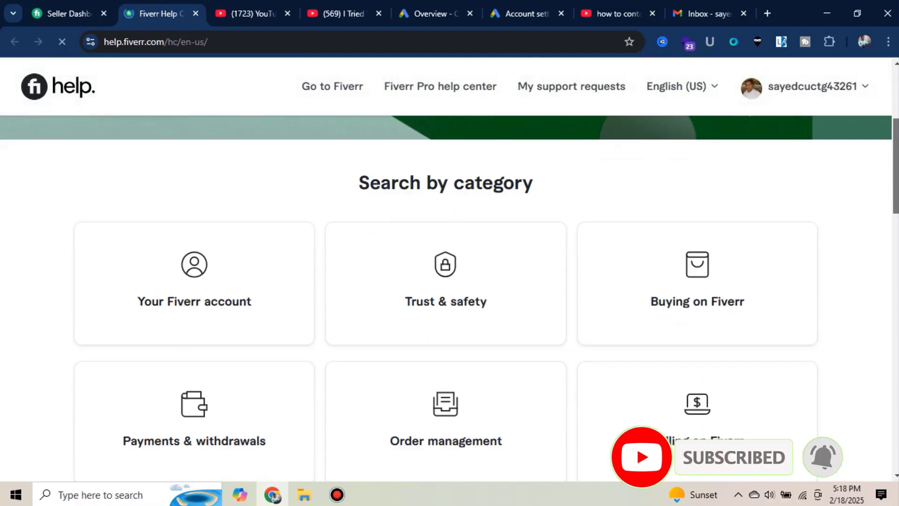
scroll(449, 300, down, 4)
scroll(450, 299, up, 6)
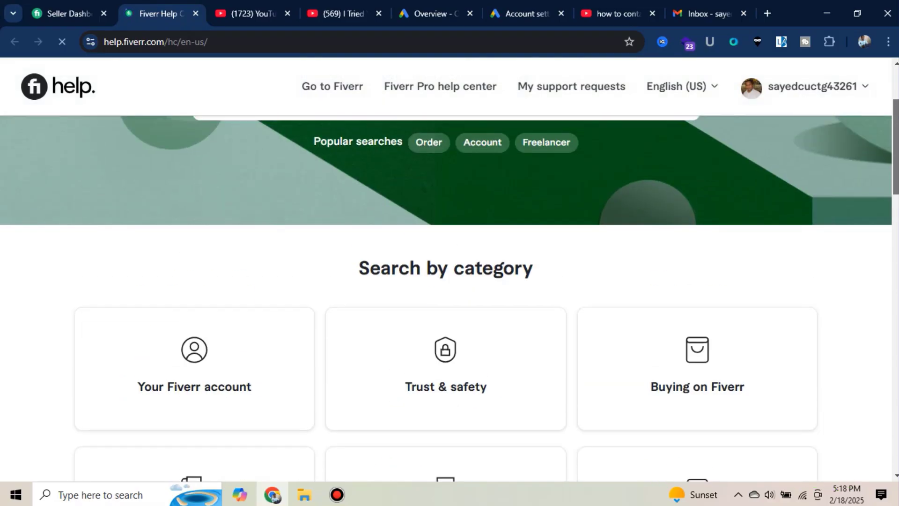
scroll(449, 270, up, 3)
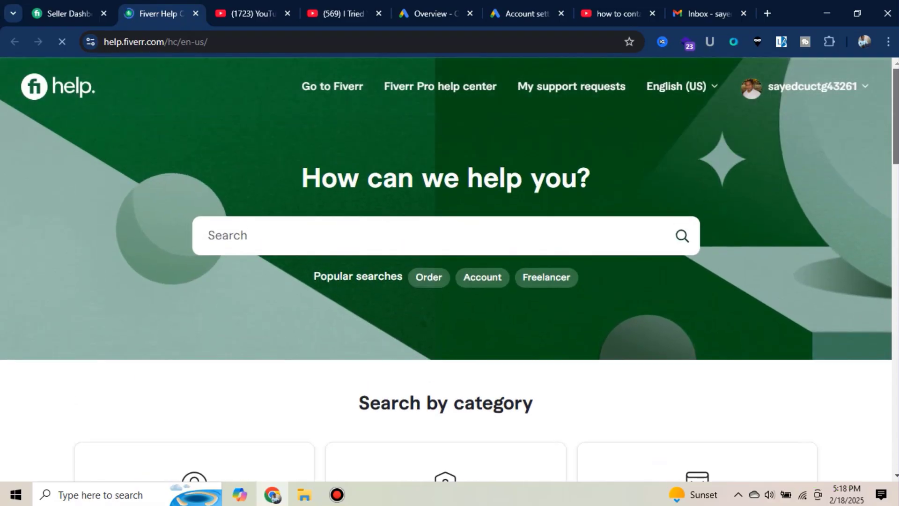
scroll(446, 269, down, 5)
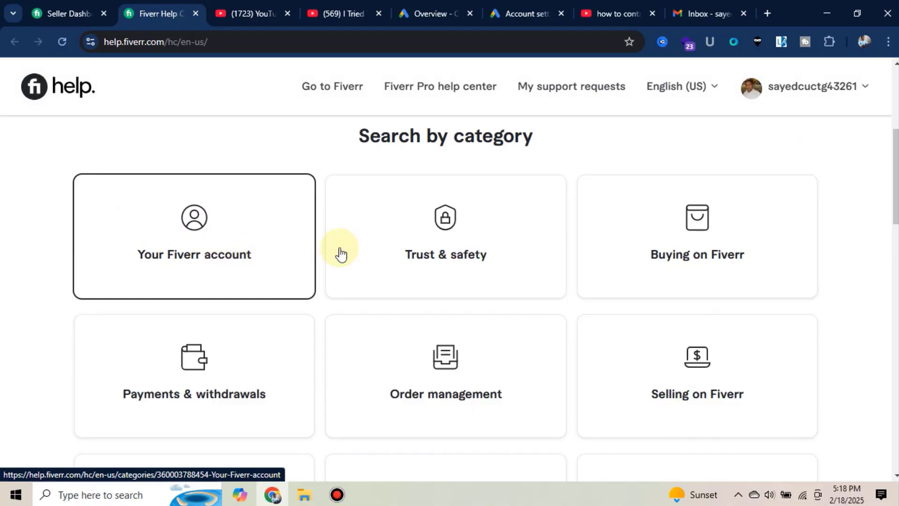
scroll(449, 299, down, 2)
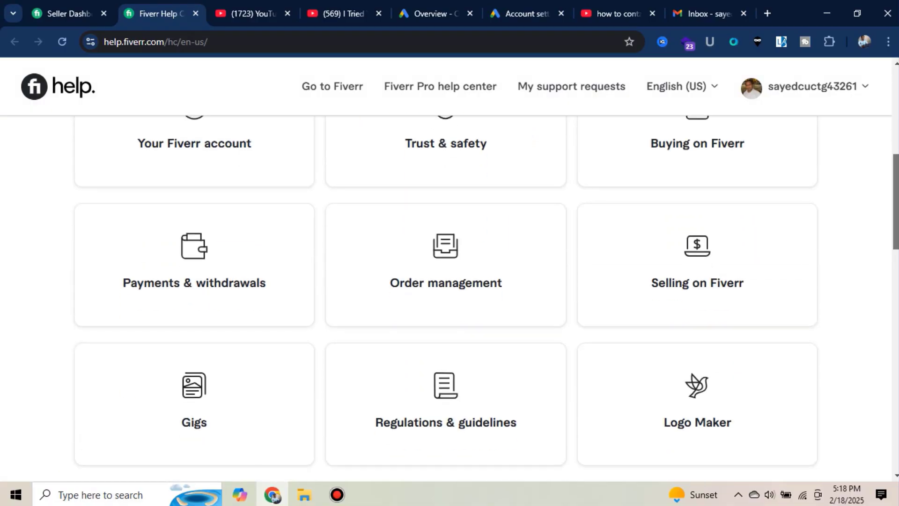
scroll(450, 299, down, 2)
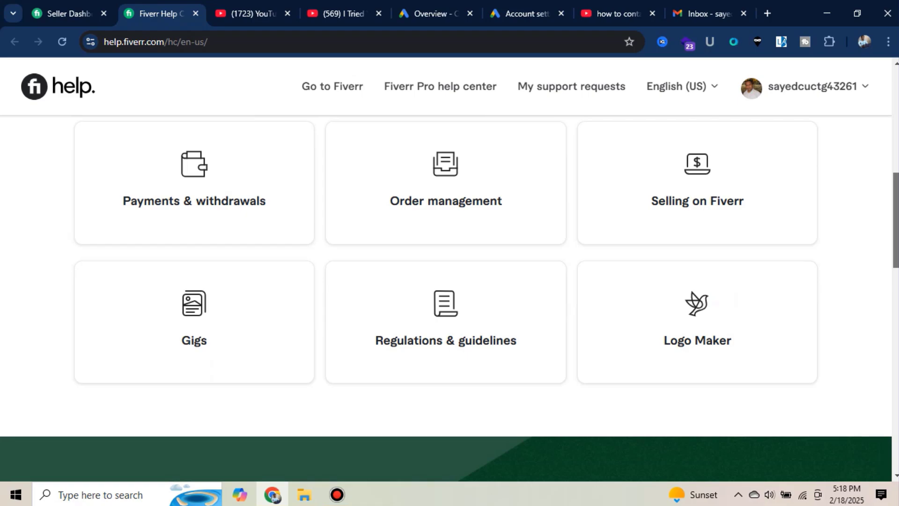
scroll(449, 299, down, 2)
scroll(449, 299, up, 3)
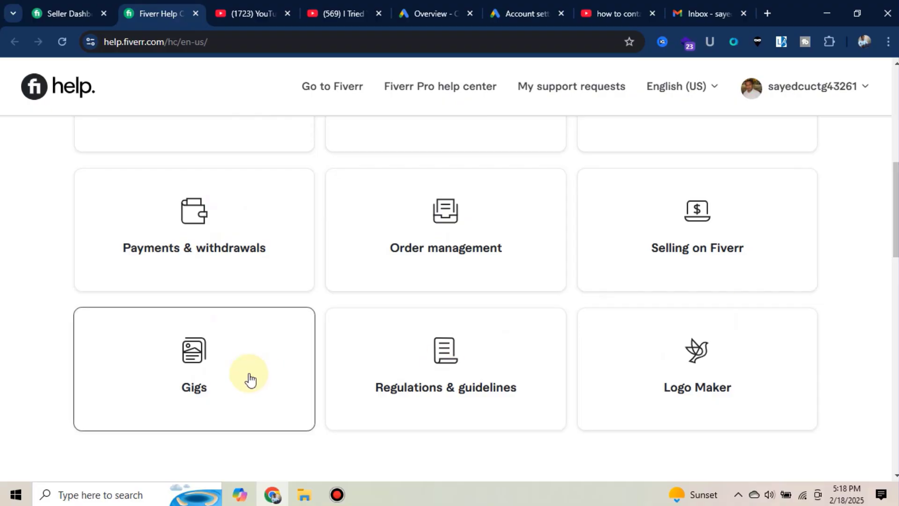
Step: Open the "Creating a Gig" article in the Gigs category, look it over, and return to the Help Center home page
click(200, 367)
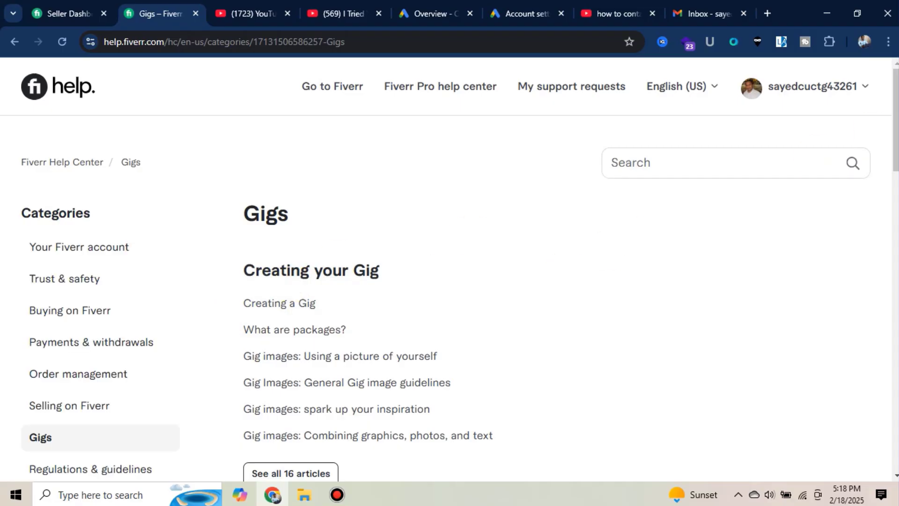
scroll(540, 219, down, 2)
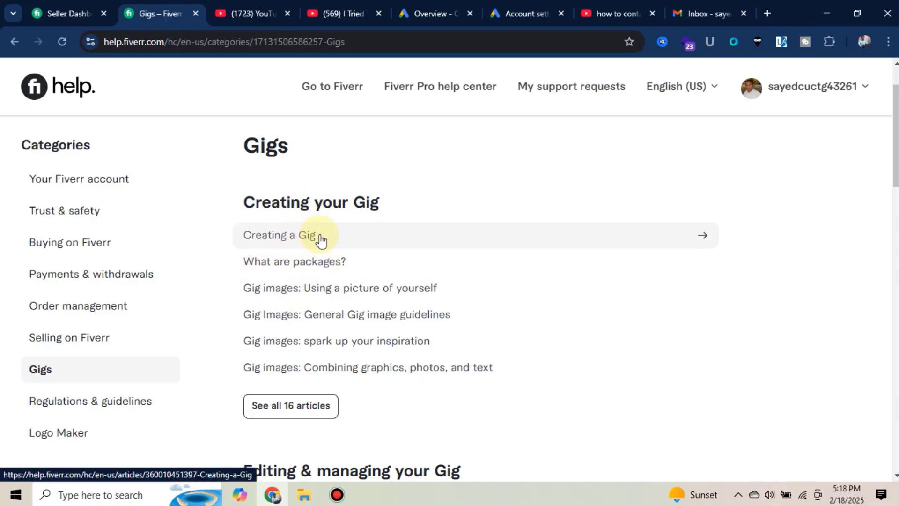
click(584, 249)
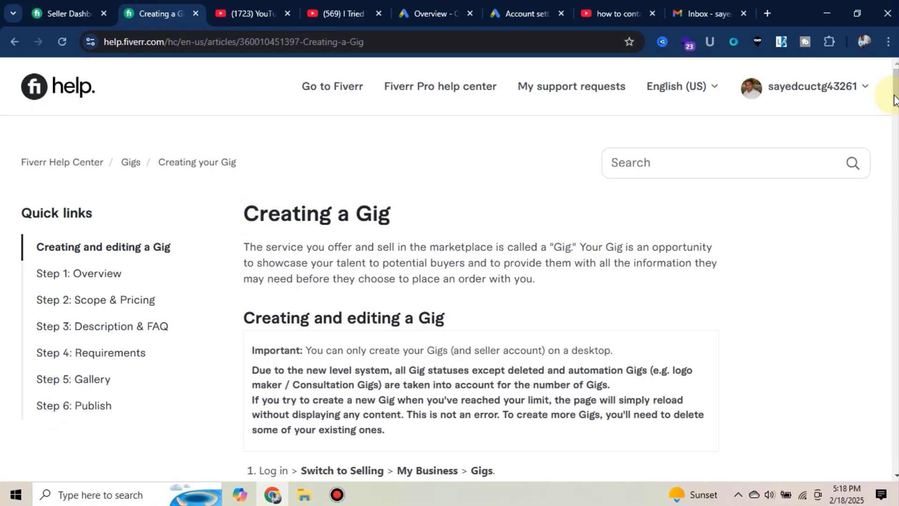
mouse_move(894, 98)
mouse_down()
mouse_move(895, 238)
mouse_move(895, 85)
mouse_up()
key(alt+Left)
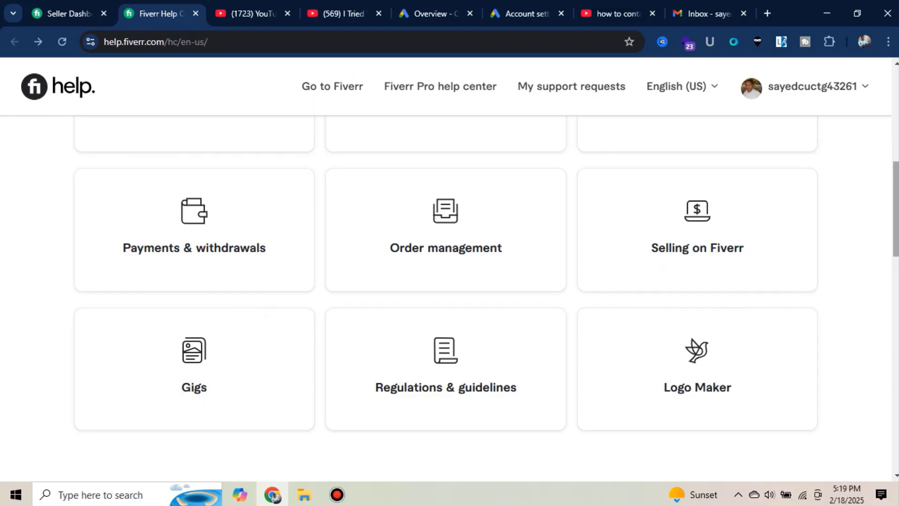
Step: Start a support chat from the Help Center's contact section, confirm the account verification, and choose "My freelancer account"
scroll(449, 281, up, 10)
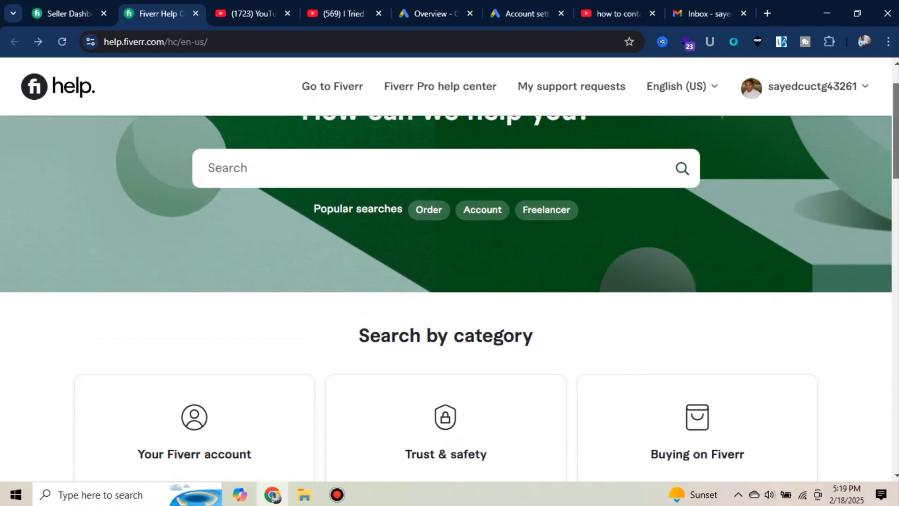
scroll(450, 281, down, 6)
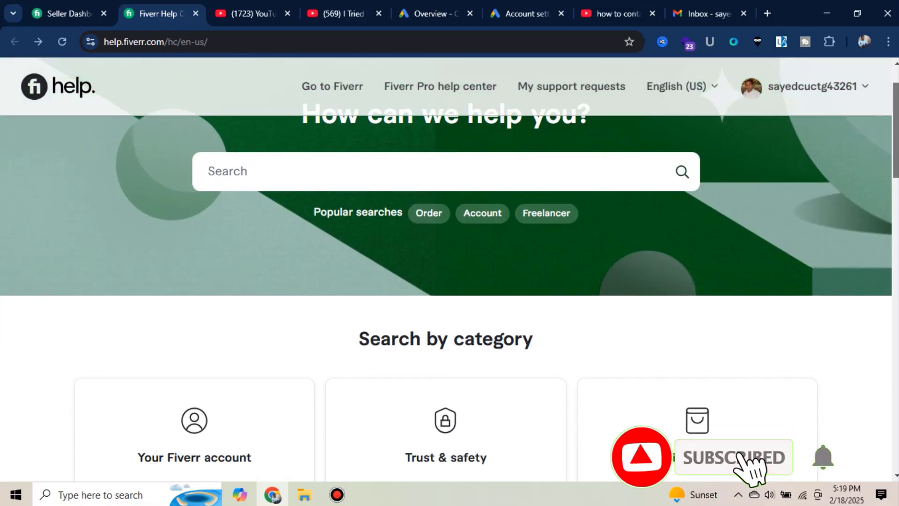
scroll(449, 281, down, 15)
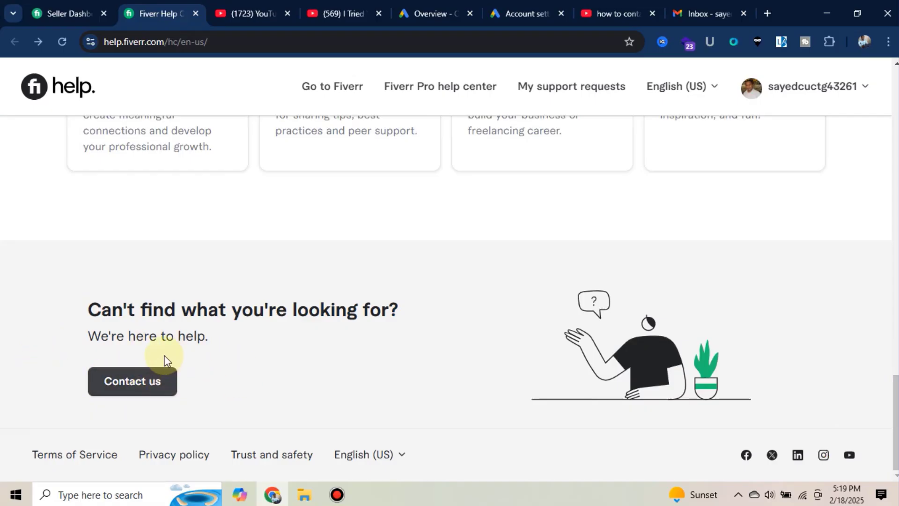
click(148, 389)
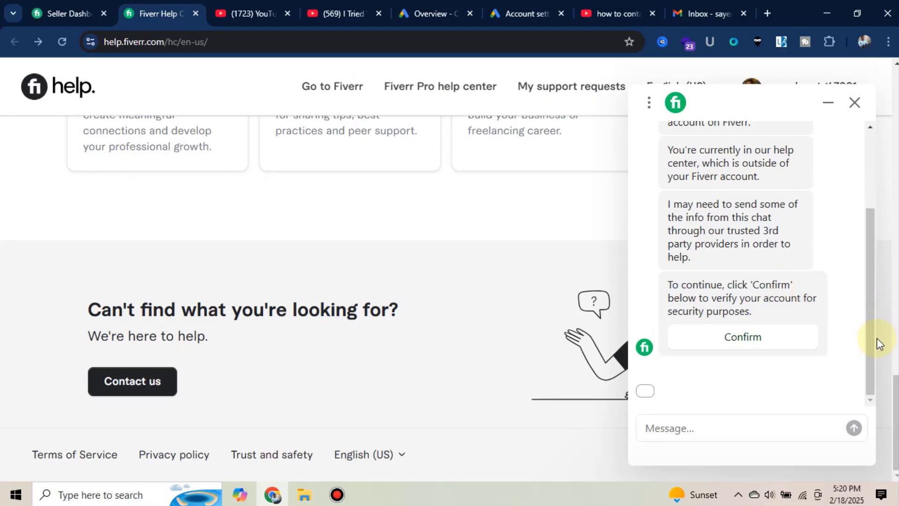
click(742, 335)
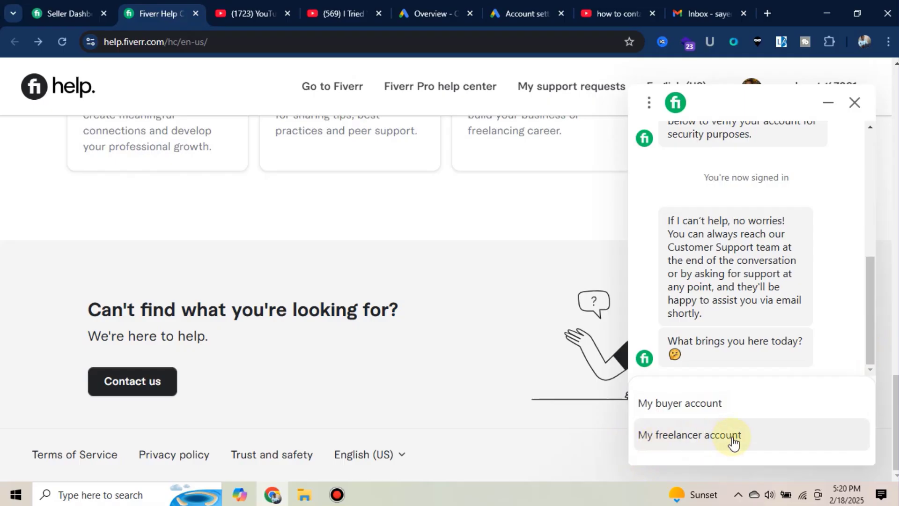
click(686, 445)
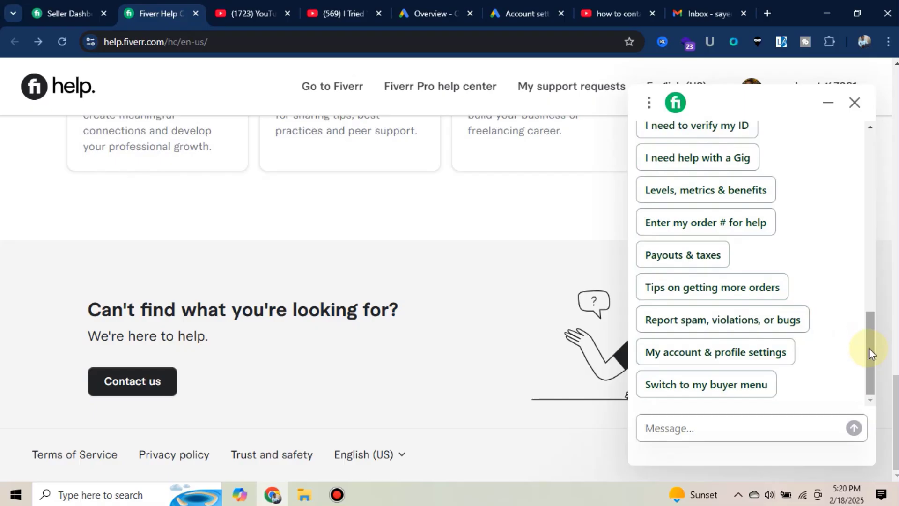
Step: Review the freelancer support topics in the chat and choose "I need help with a Gig"
drag(869, 354, 869, 323)
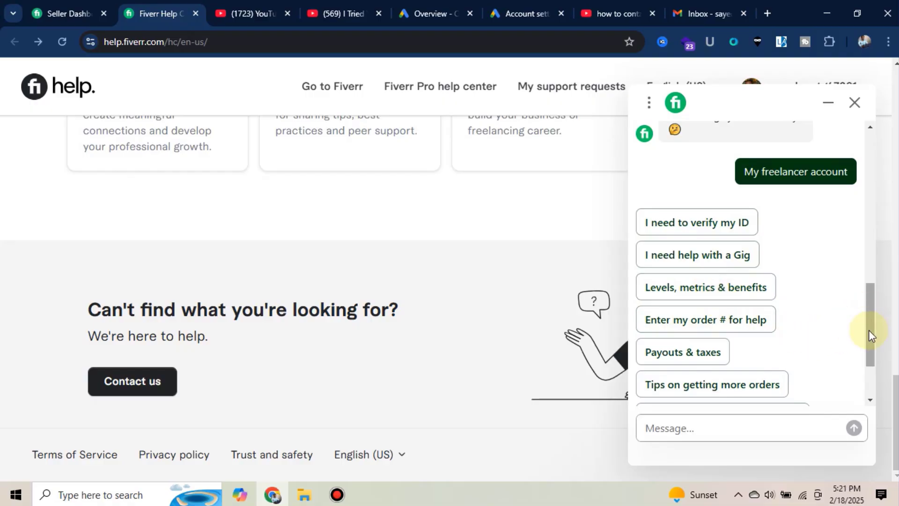
drag(869, 330, 869, 349)
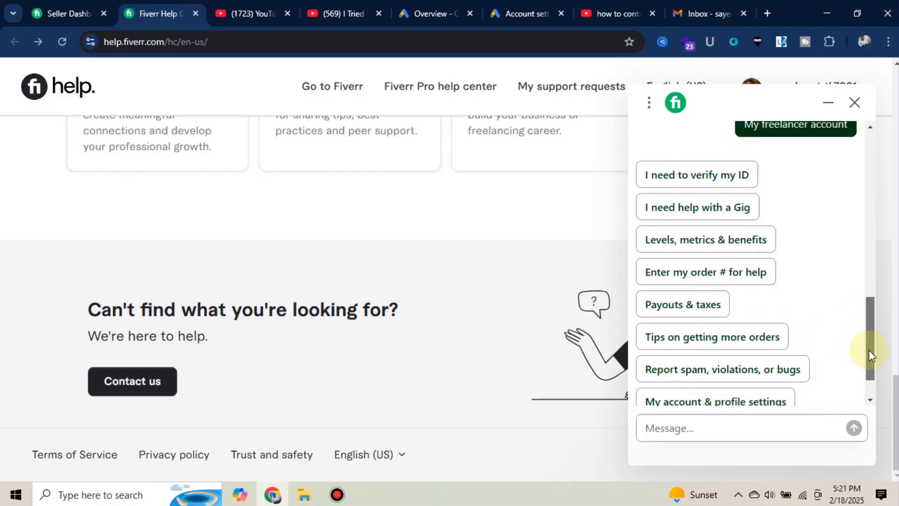
click(714, 215)
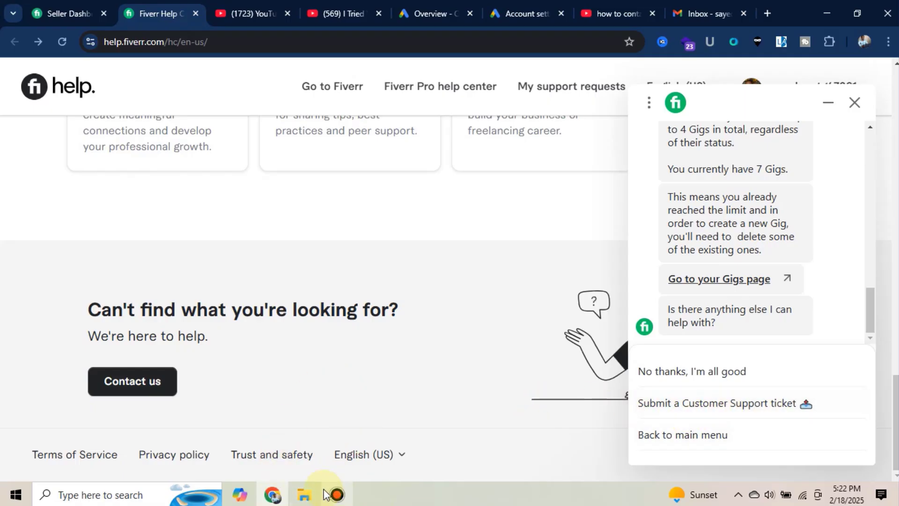
Step: Switch to File Explorer and view Screenshot_8 and Screenshot_9 of the earlier support chat from the Screenshots folder
click(304, 494)
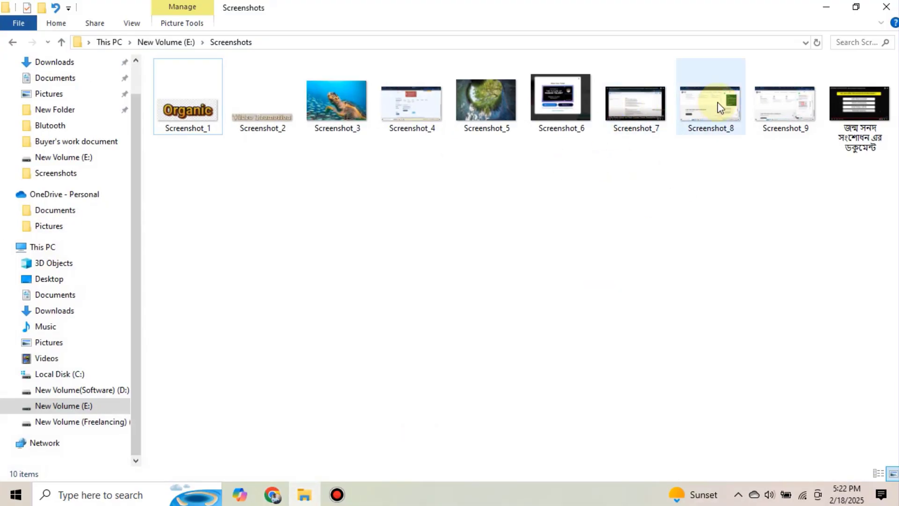
double_click(707, 109)
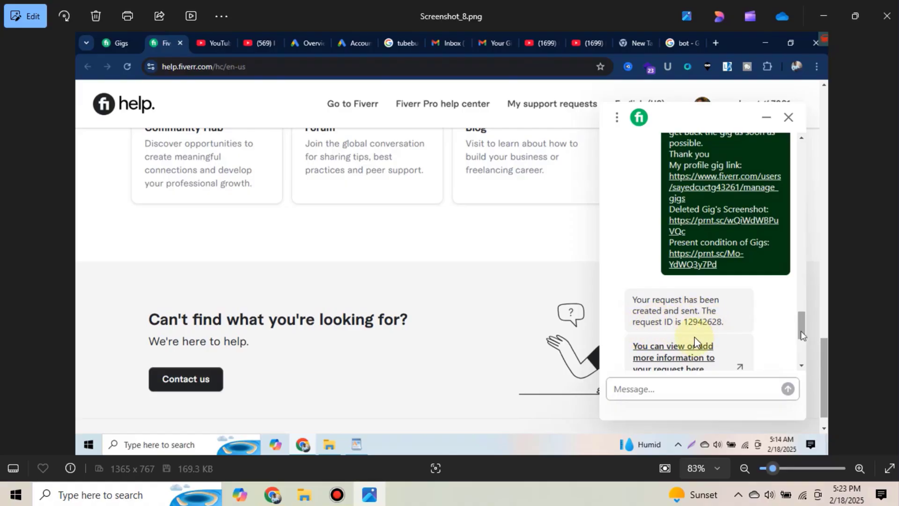
key(Right)
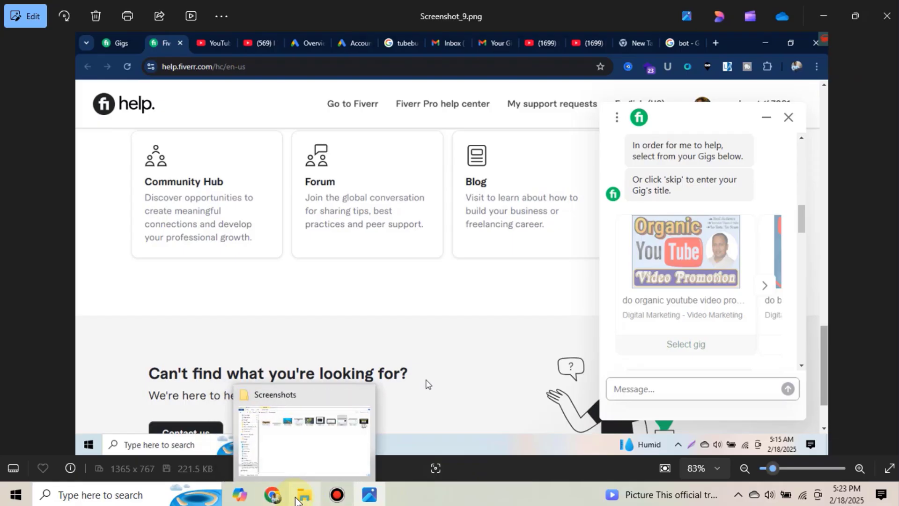
Step: Switch to Gmail in the browser, open the Fiverr Customer Support ticket e-mail, and read through the submitted request
click(272, 495)
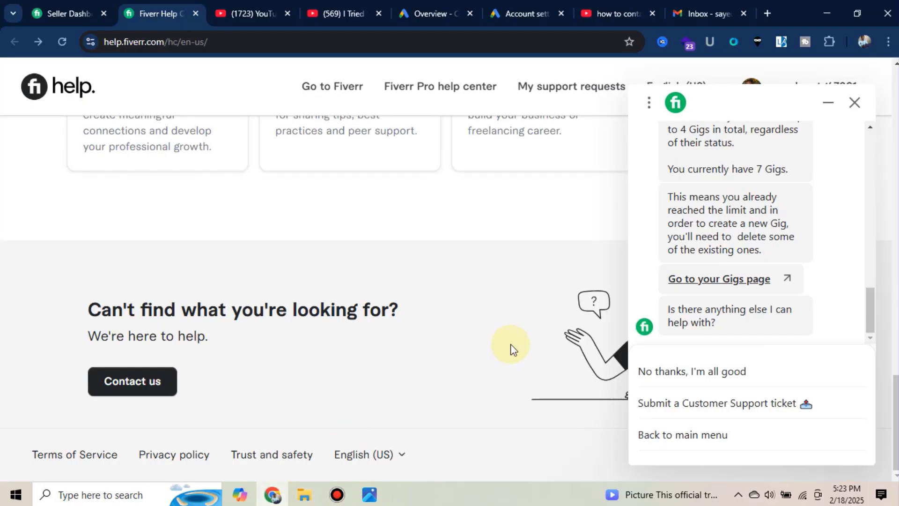
click(704, 13)
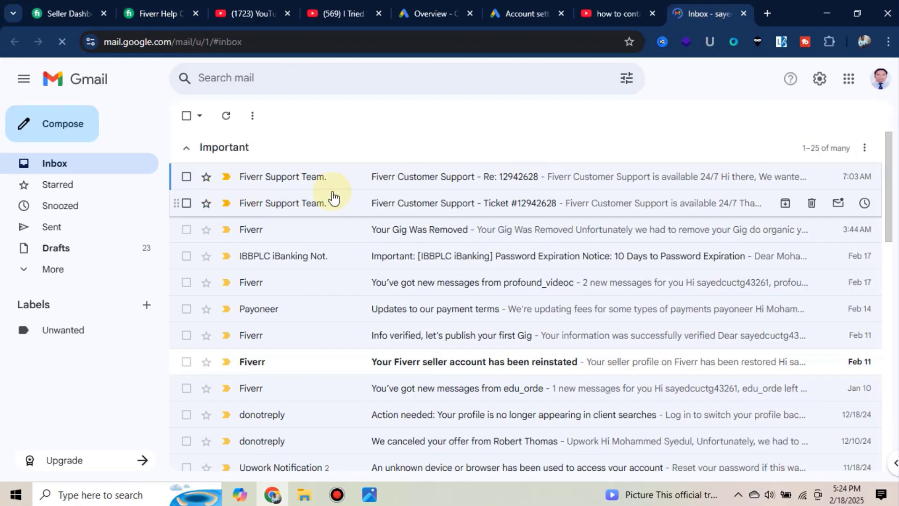
click(556, 207)
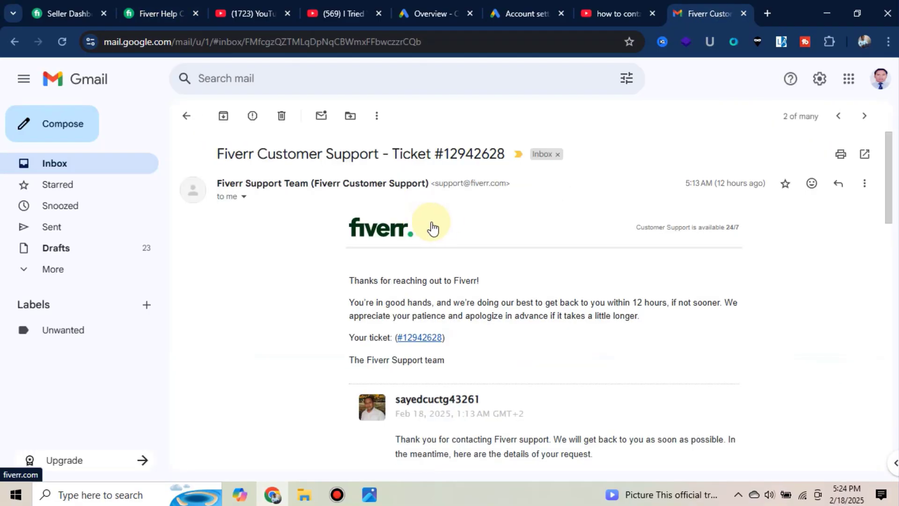
drag(889, 157, 886, 315)
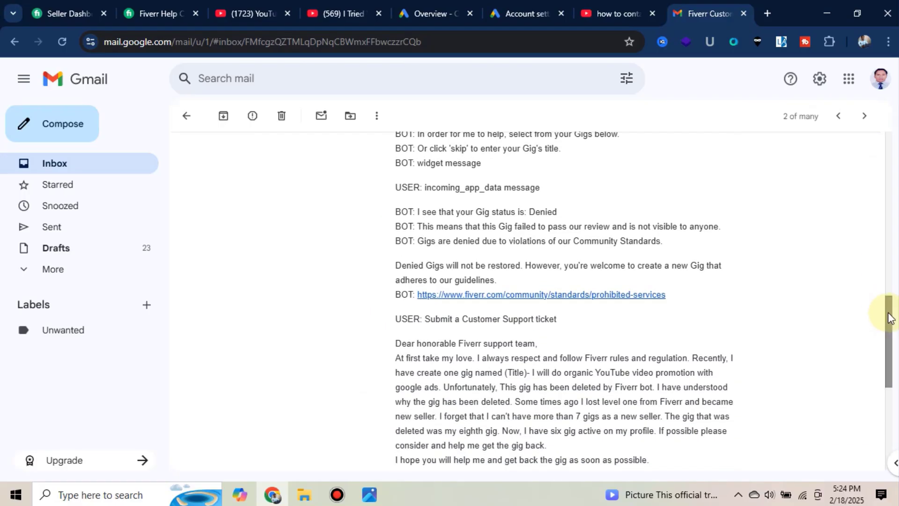
drag(888, 324, 888, 371)
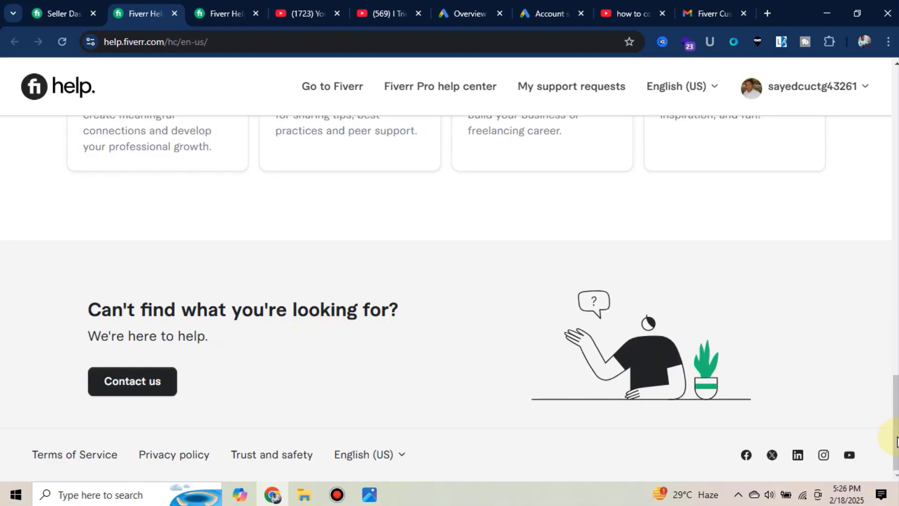
Step: Return to the top of the Fiverr Help Center home page
scroll(885, 411, up, 15)
scroll(445, 234, up, 2)
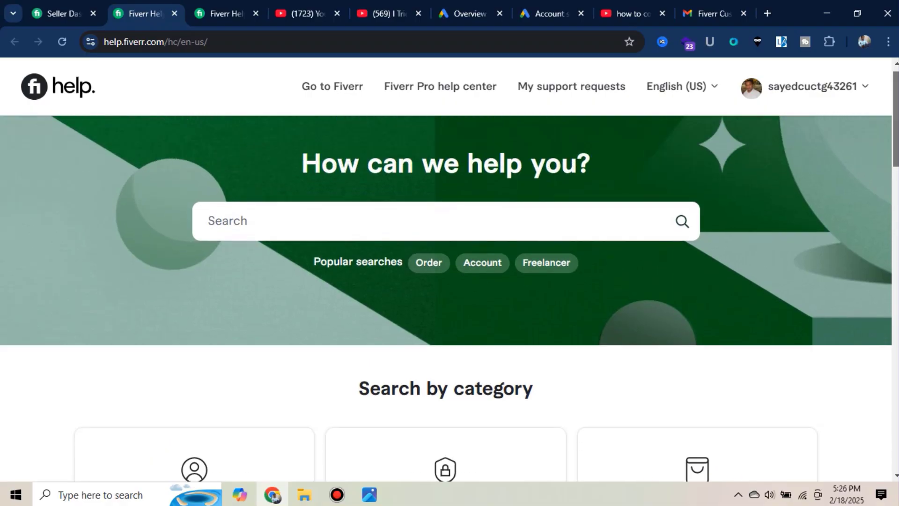